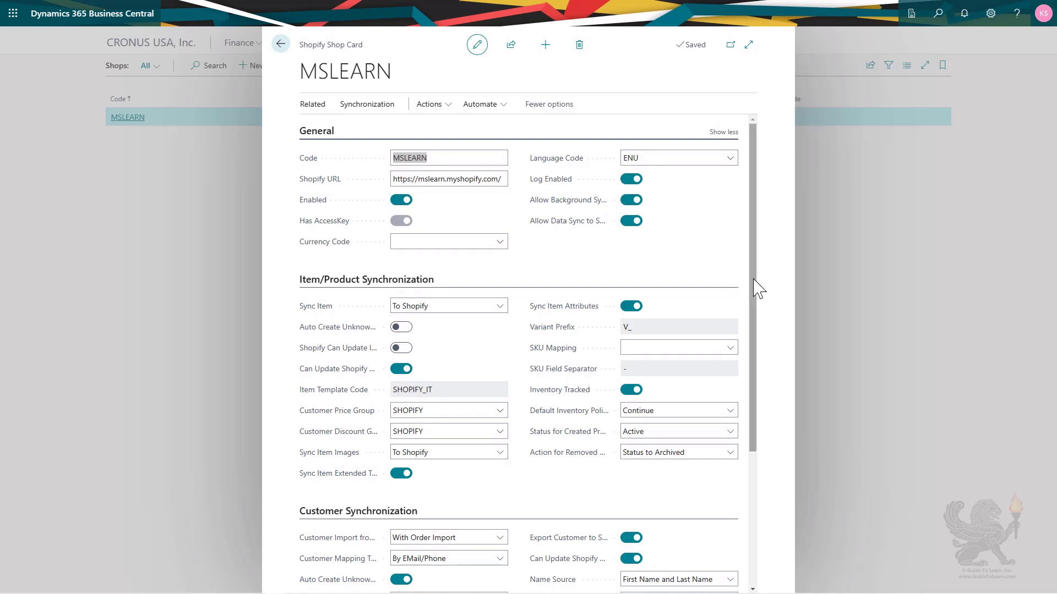
Scroll the MSLEARN shop card to Customer Synchronization, showing customer template CUST000002.
drag(754, 293, 758, 417)
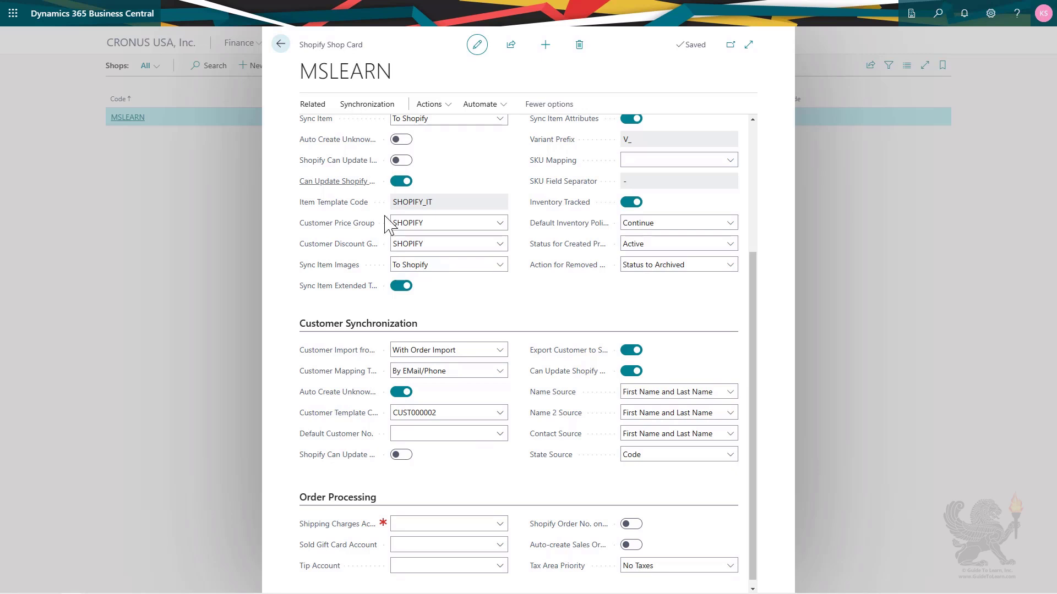
Create customer template SHOPIFY, 'Shopify cust template', based on the Customer table (ID 18).
click(500, 416)
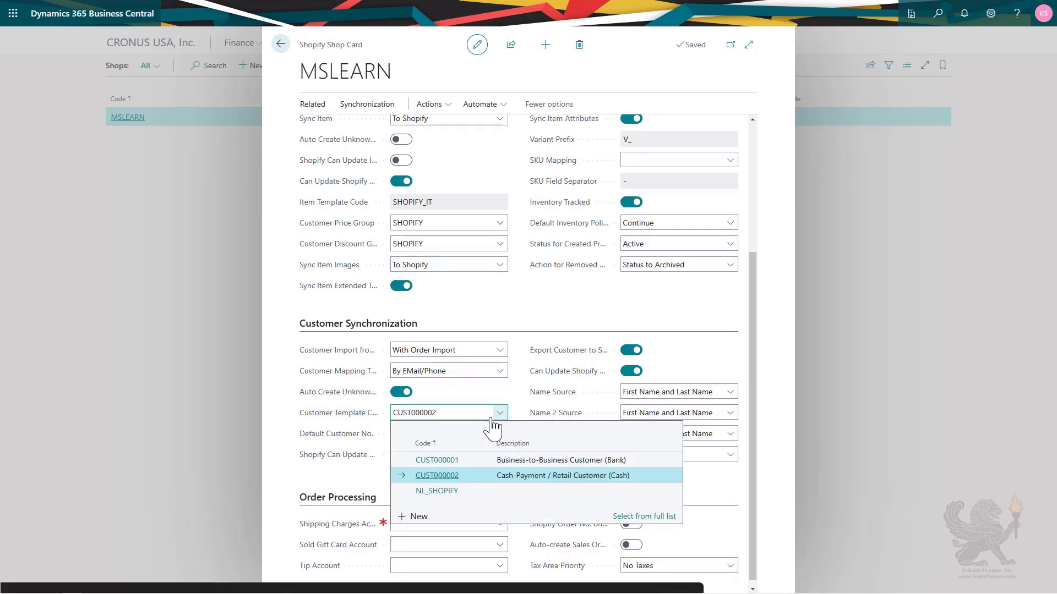
click(415, 518)
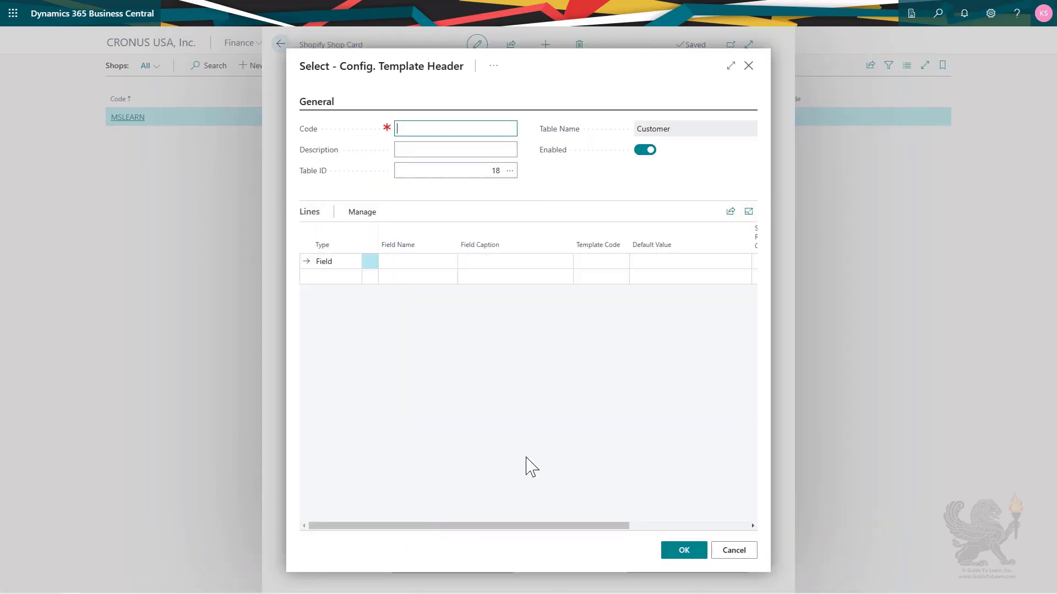
text(shopfify)
key(Tab)
text(Shopify)
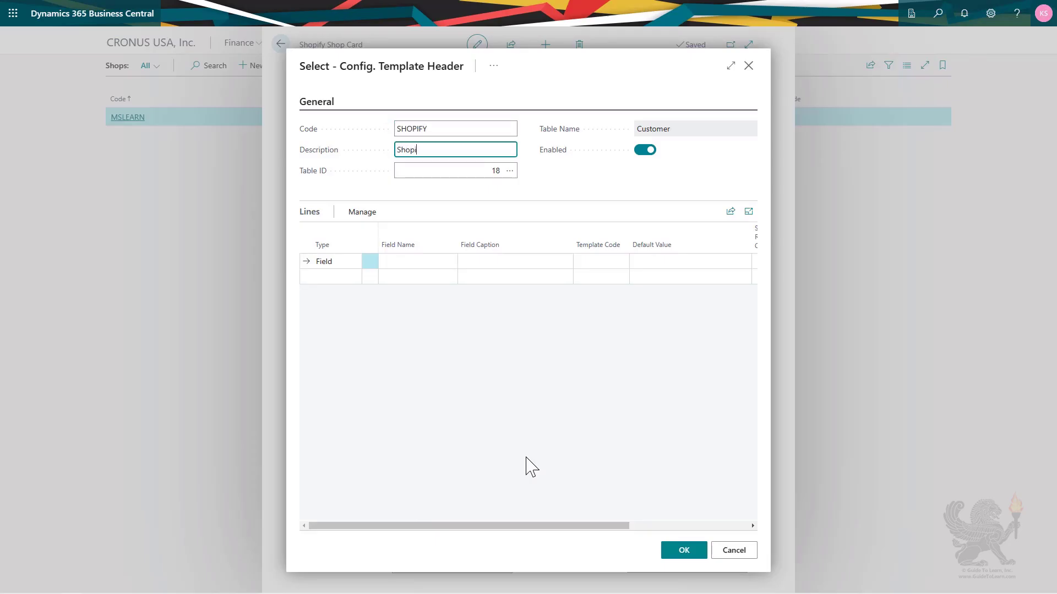
text( cust template)
key(Tab)
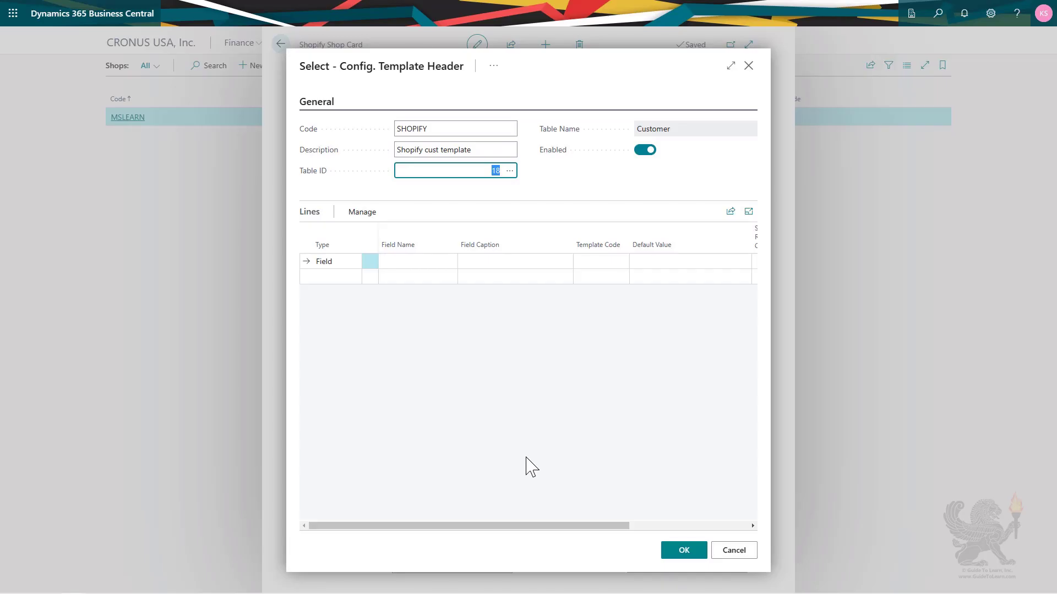
click(511, 172)
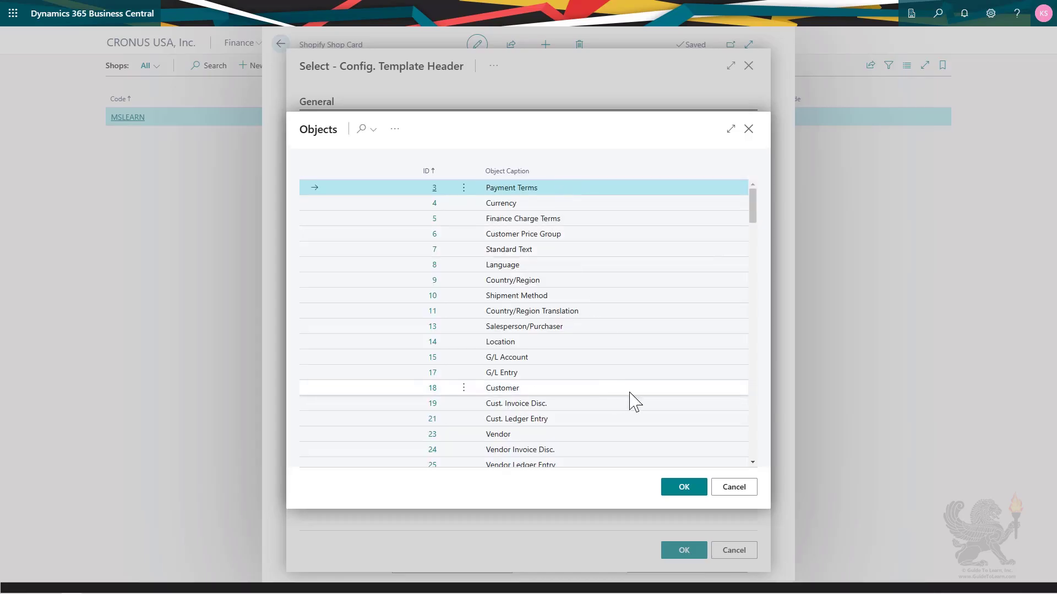
click(535, 389)
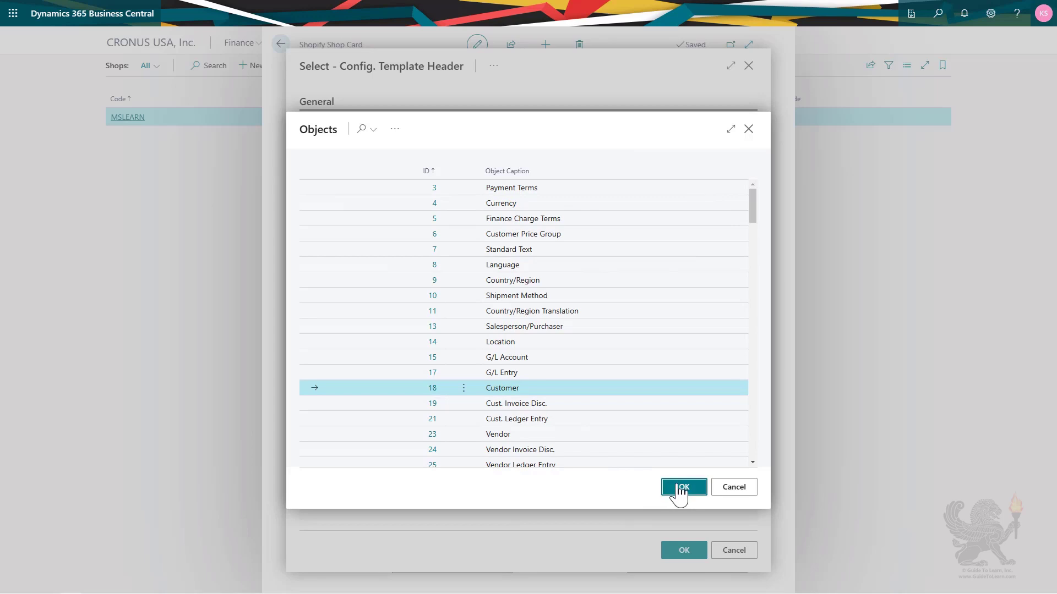
click(679, 488)
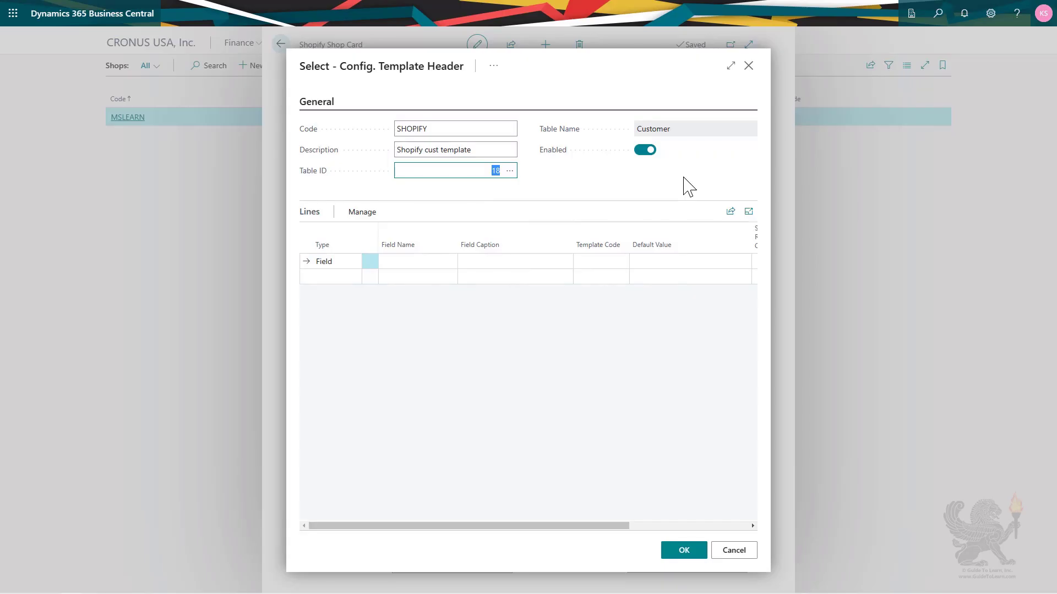
Add a template line setting Customer Posting Group to default DOMESTIC.
click(416, 270)
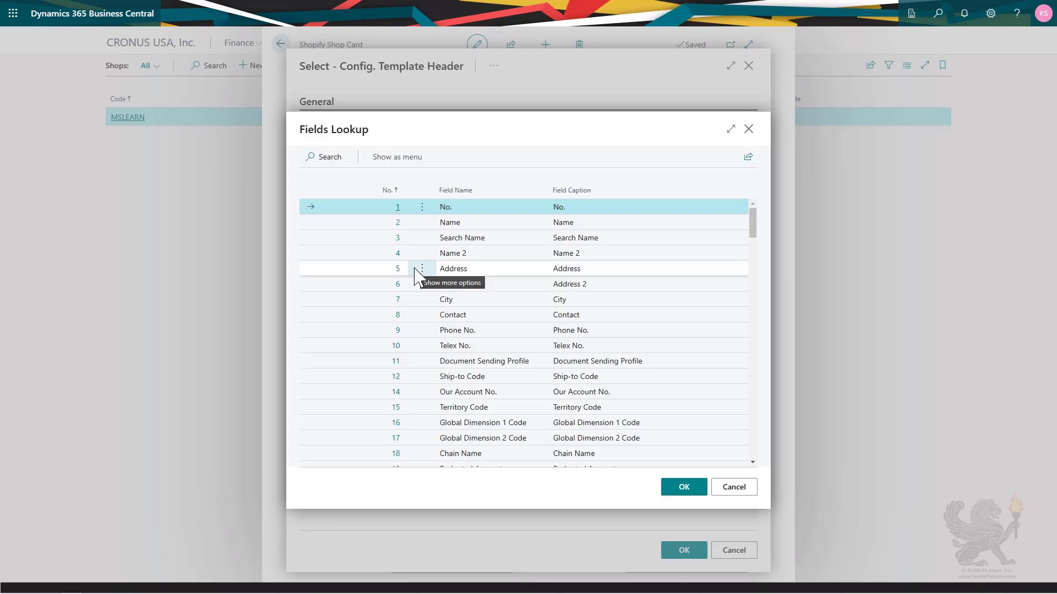
click(339, 157)
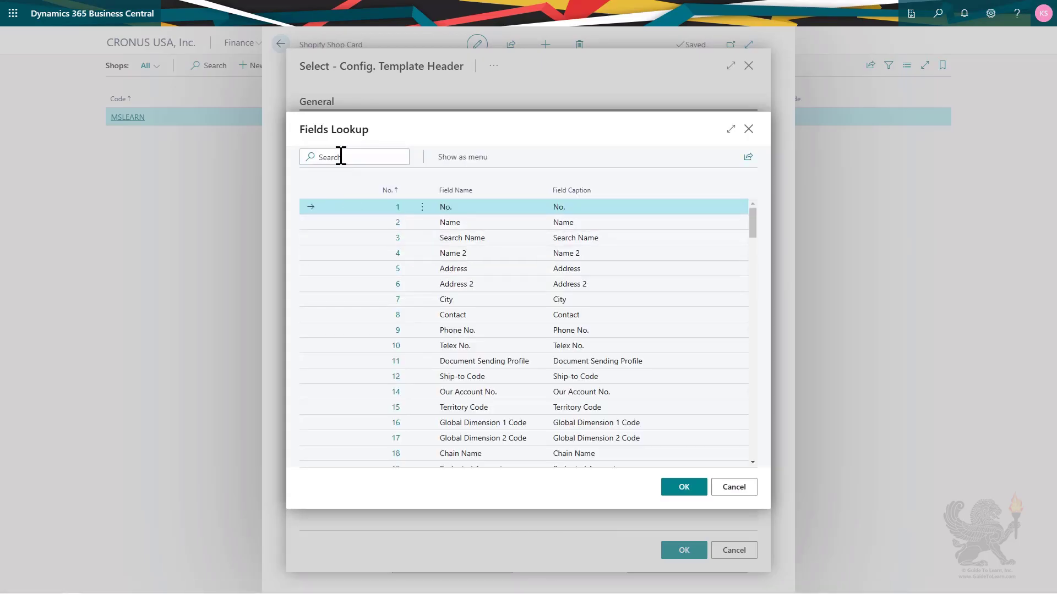
text(post)
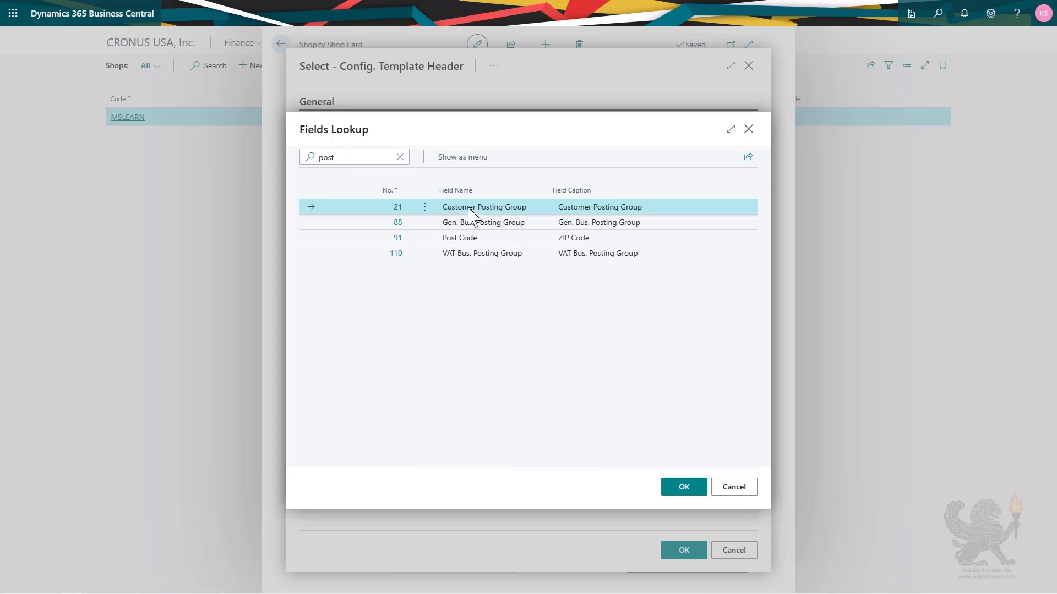
click(678, 498)
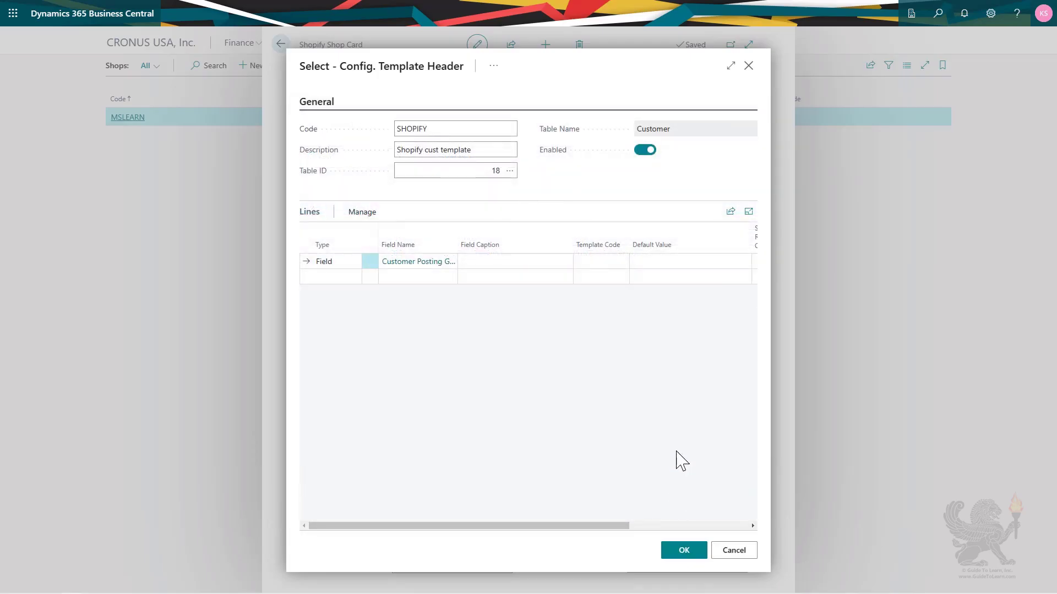
click(675, 262)
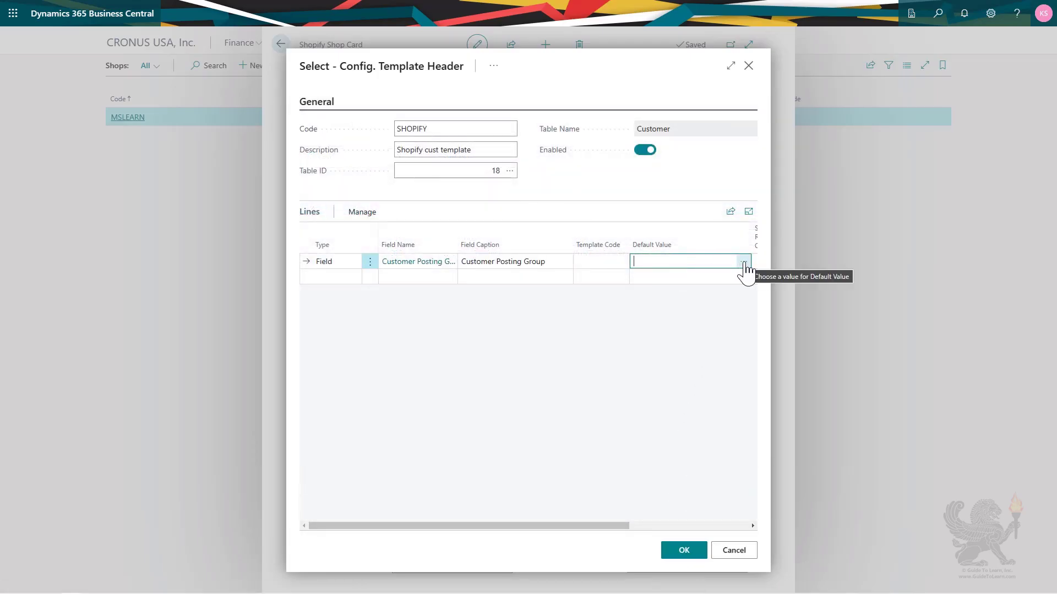
click(743, 262)
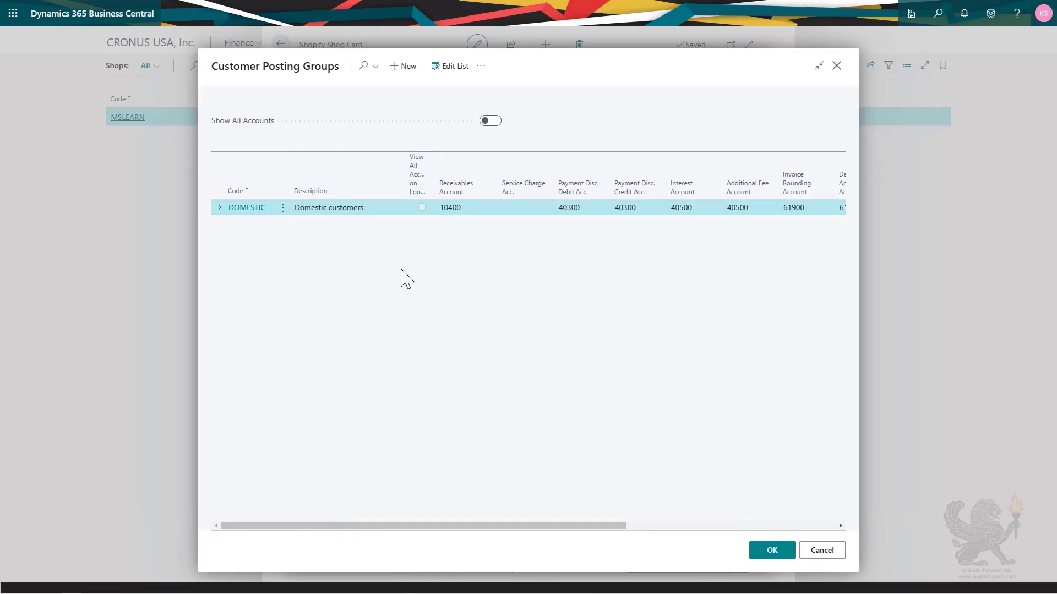
click(766, 551)
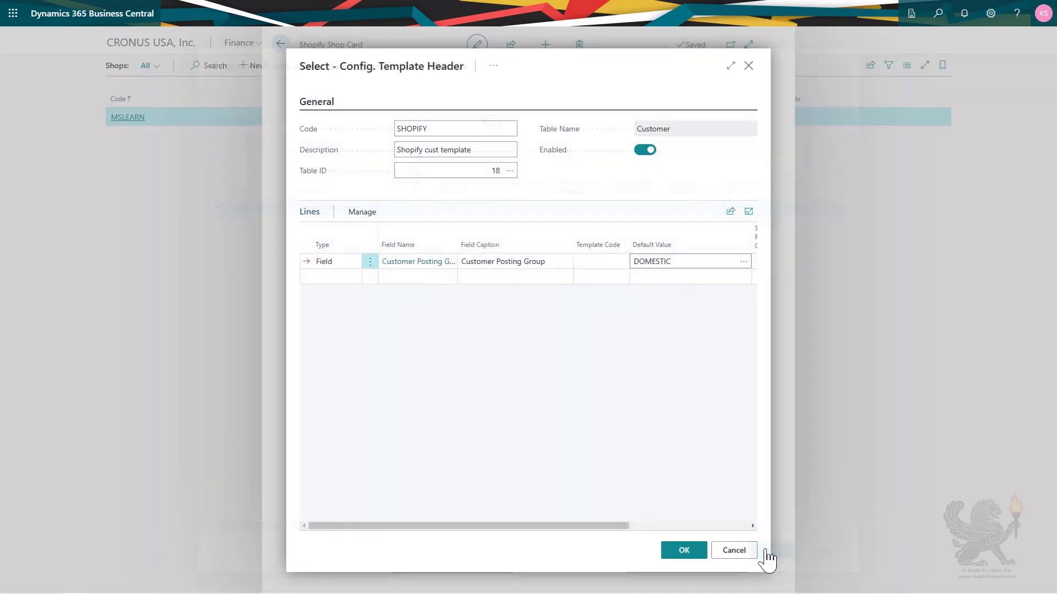
Add a second line setting Gen. Bus. Posting Group to default DOMESTIC.
click(413, 282)
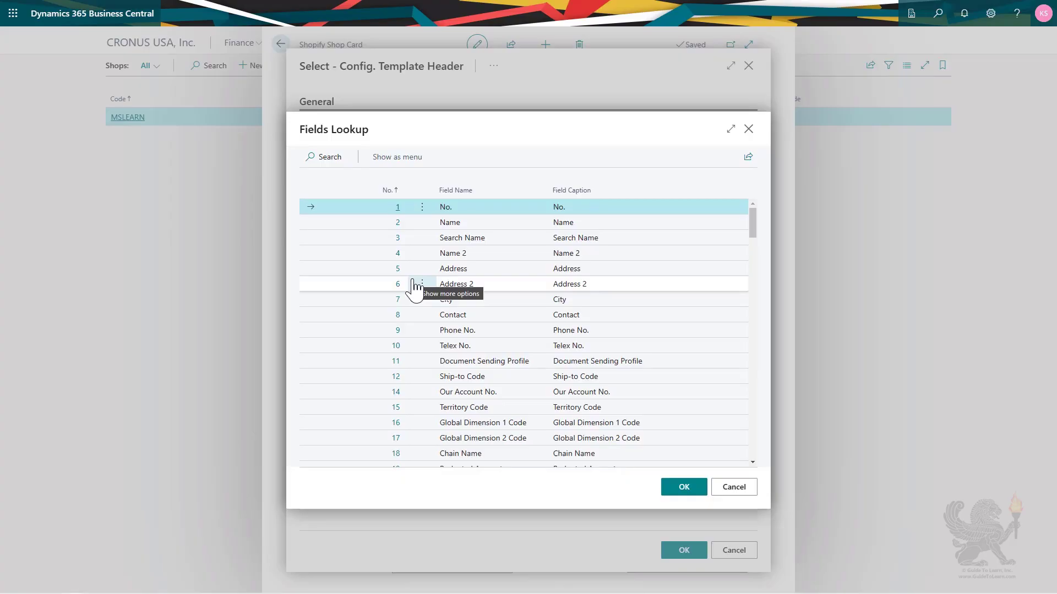
click(328, 157)
text(post)
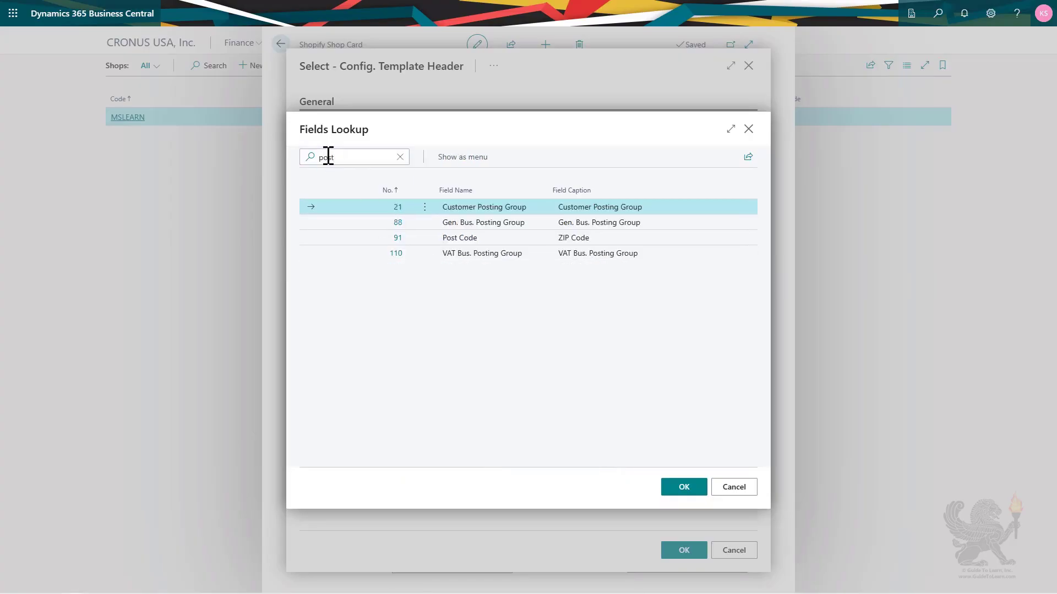
click(462, 223)
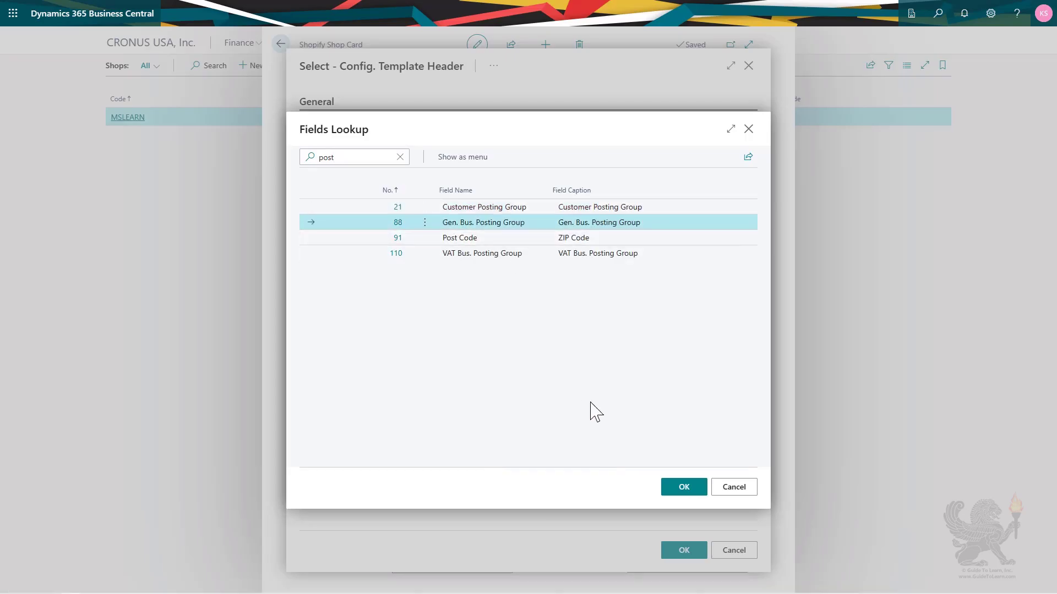
click(678, 492)
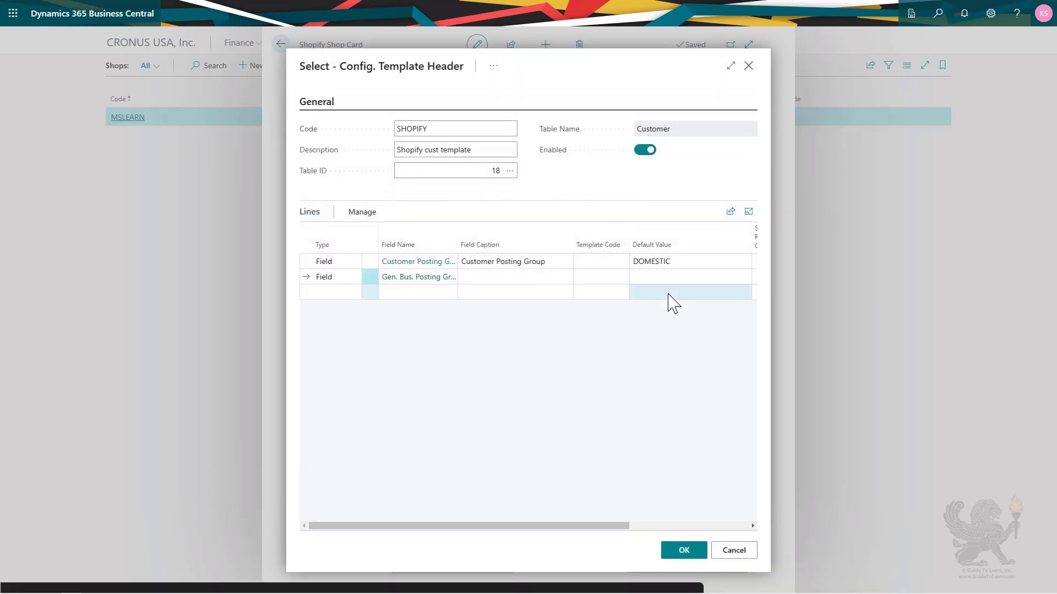
click(670, 278)
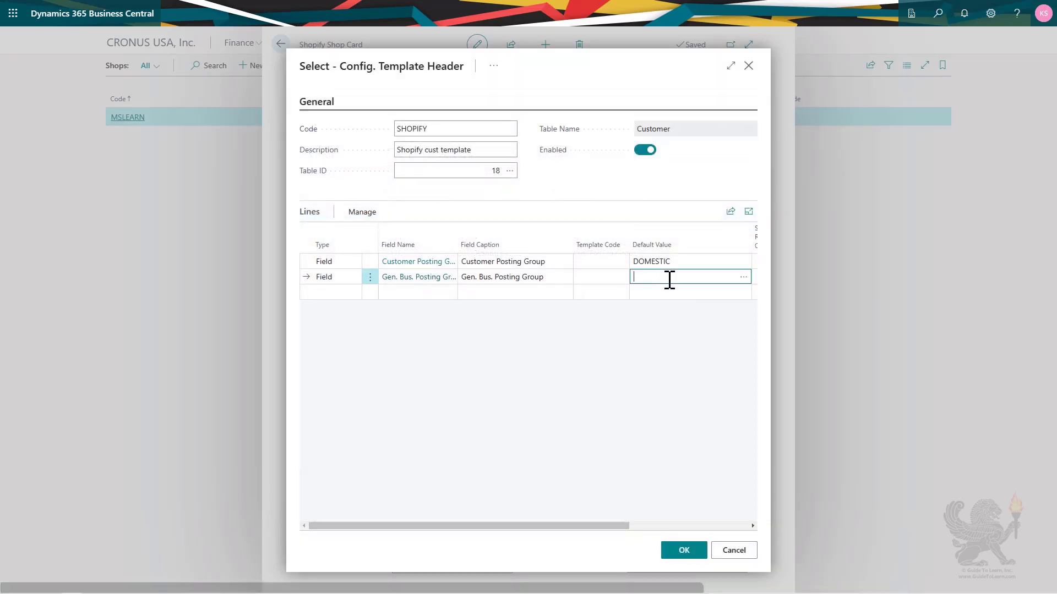
click(742, 277)
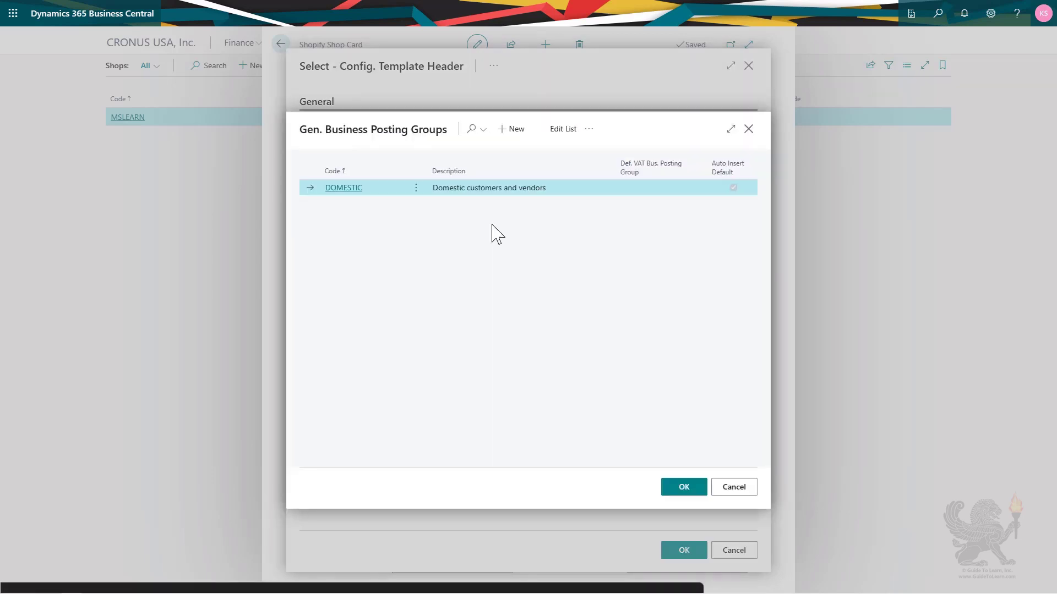
click(681, 488)
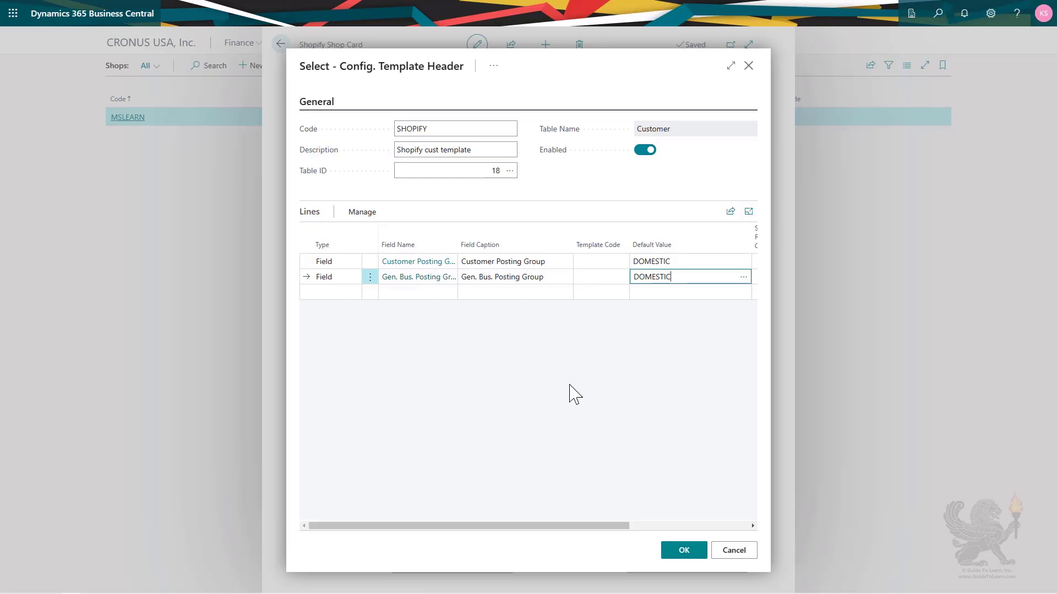
Confirm the SHOPIFY template so it replaces CUST000002 on the shop card.
click(684, 551)
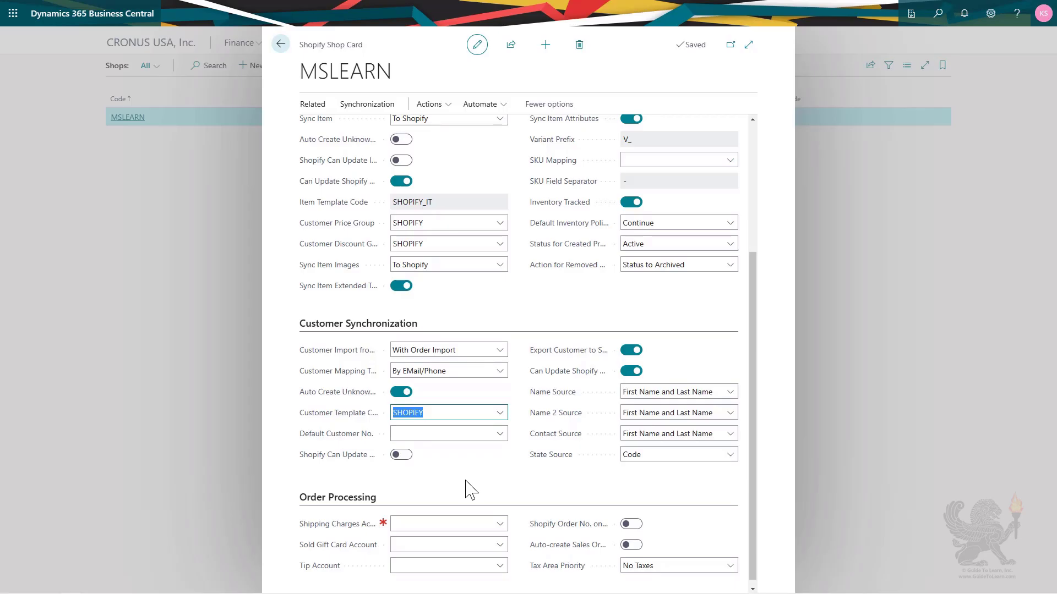
Open the MSLEARN shop's Shopify Customer Templates list from the Related menu.
click(318, 109)
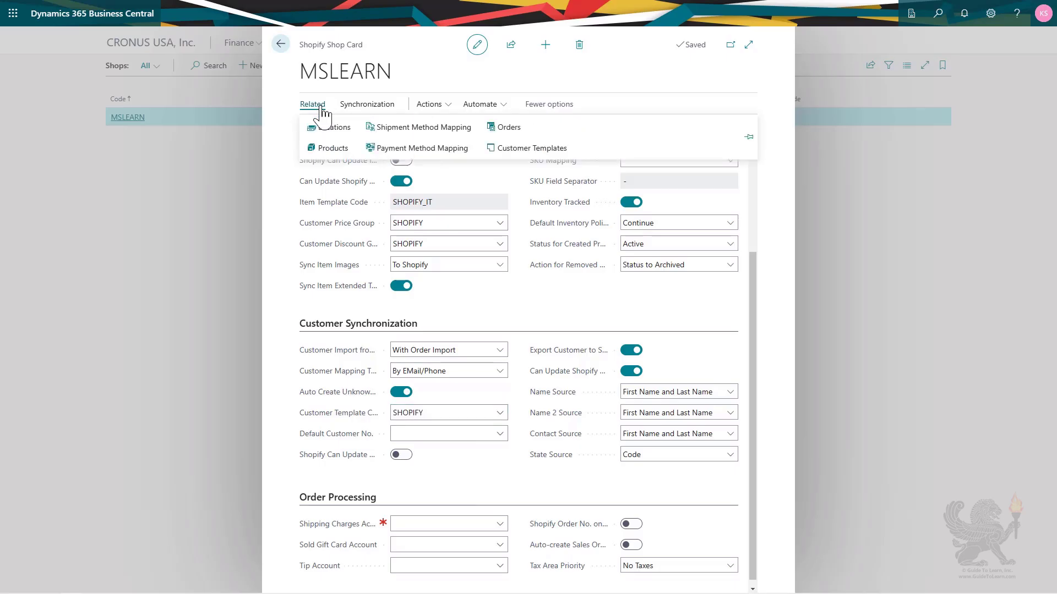
click(505, 149)
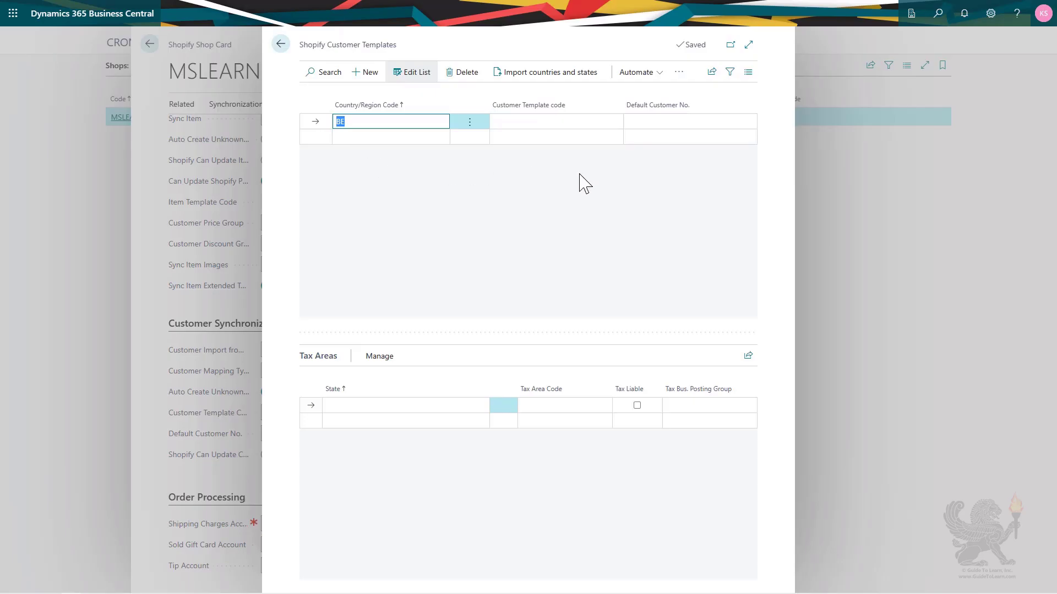
Assign customer template CUST000001 to country code BE.
click(596, 121)
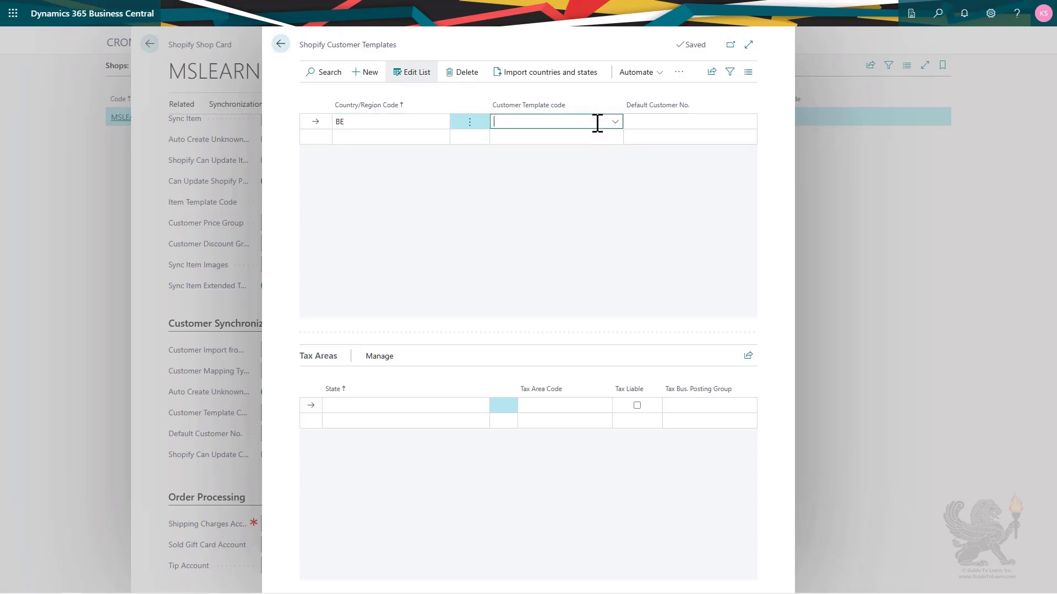
click(616, 121)
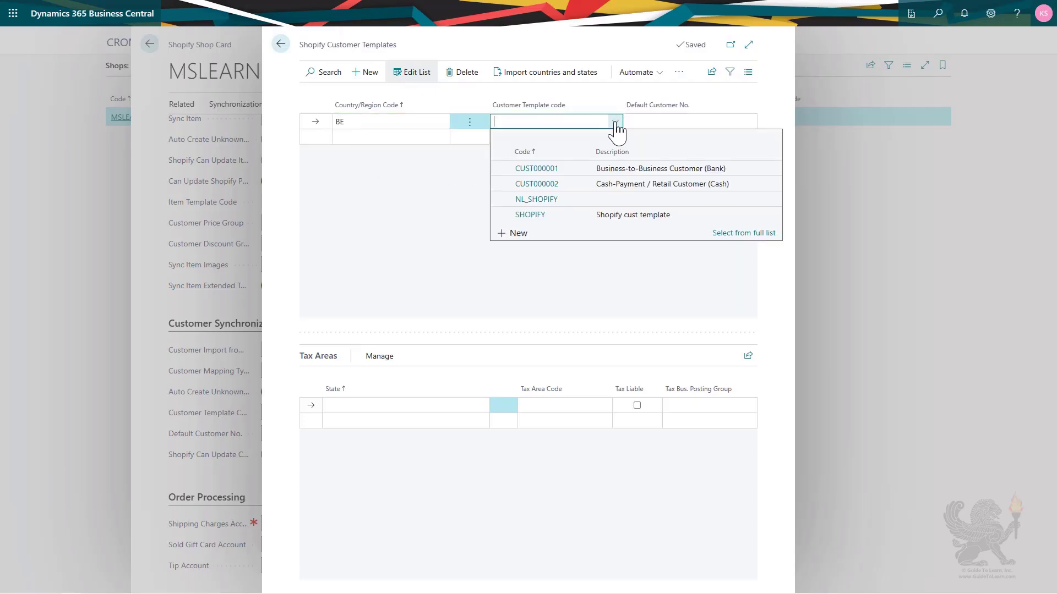
click(625, 170)
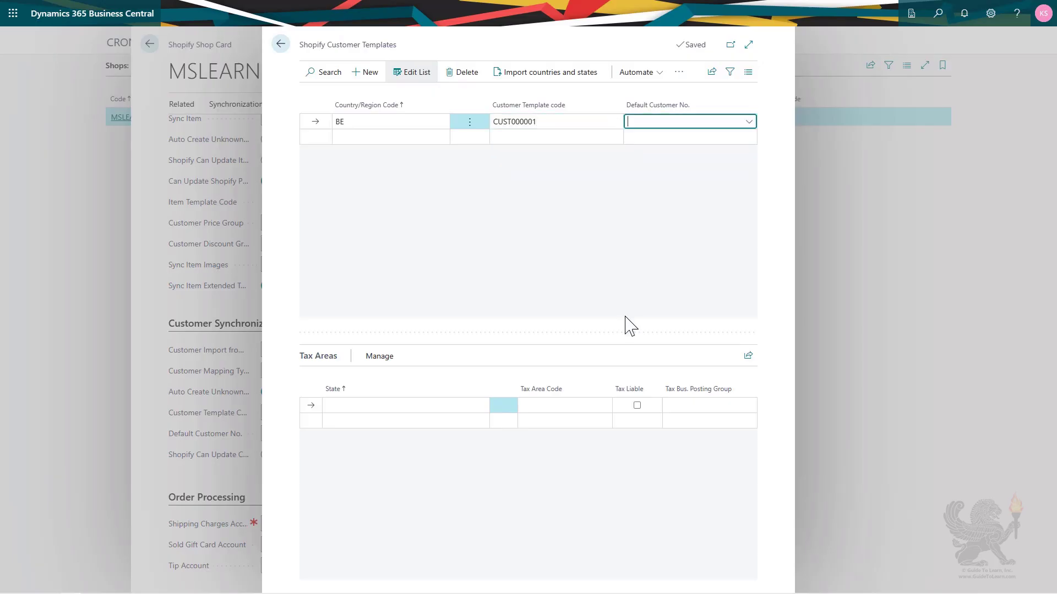
Add country code NL mapped to customer template NL_SHOPIFY.
click(387, 137)
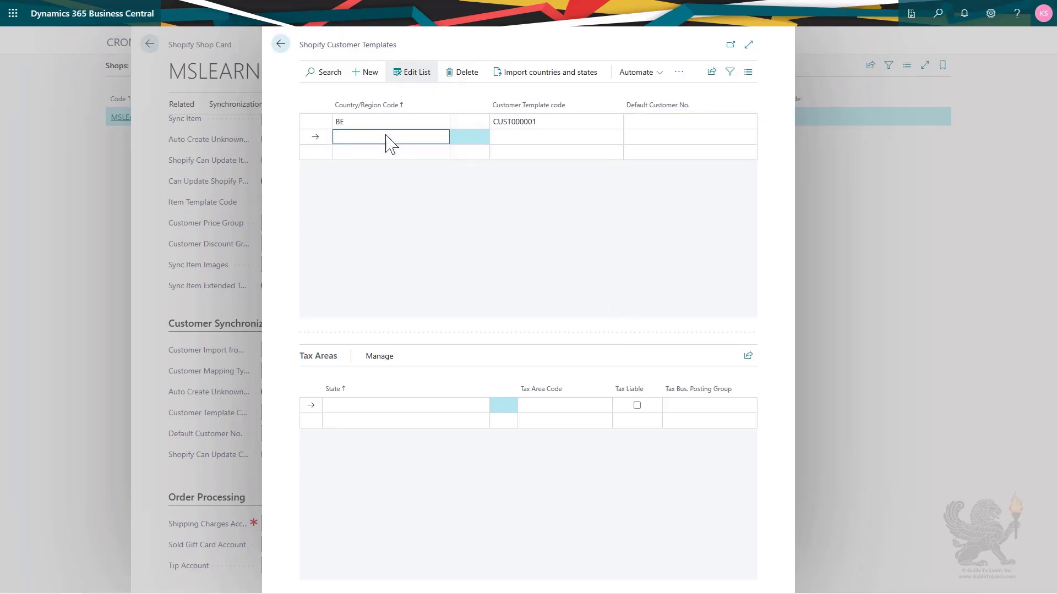
text(nl)
key(Tab)
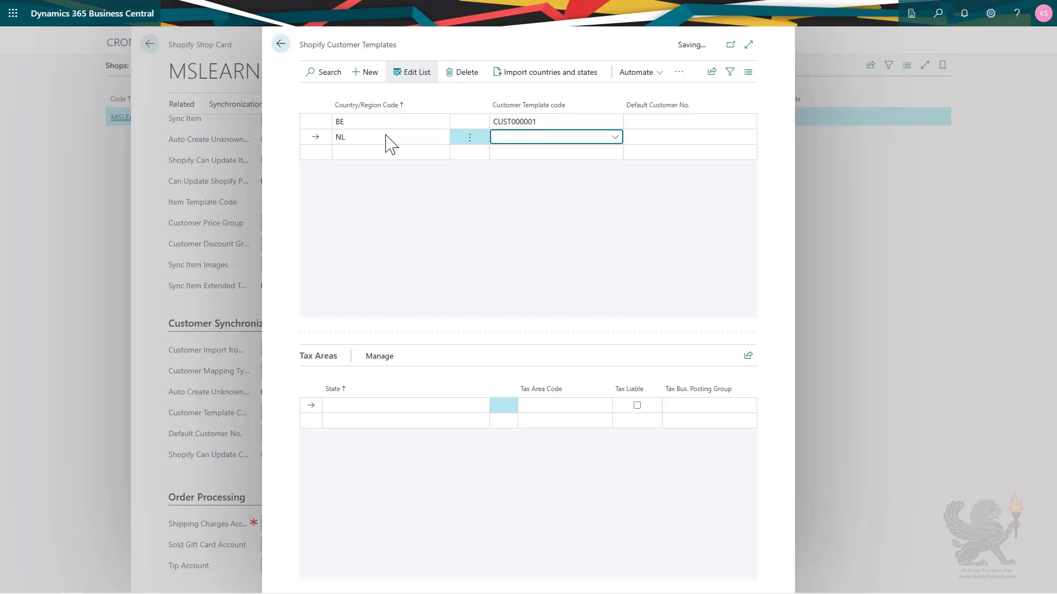
click(615, 138)
click(550, 216)
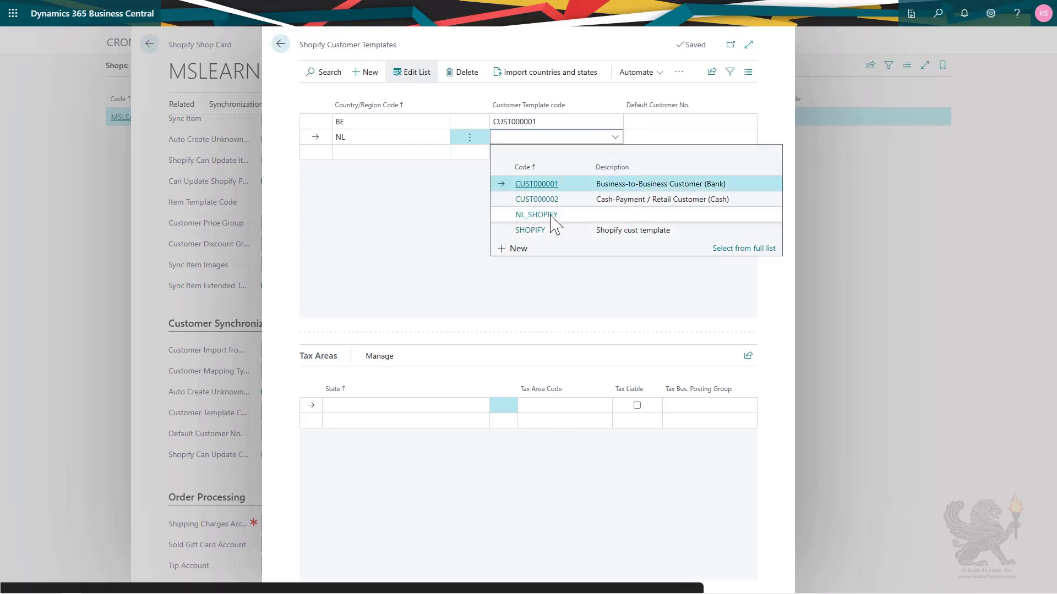
key(Tab)
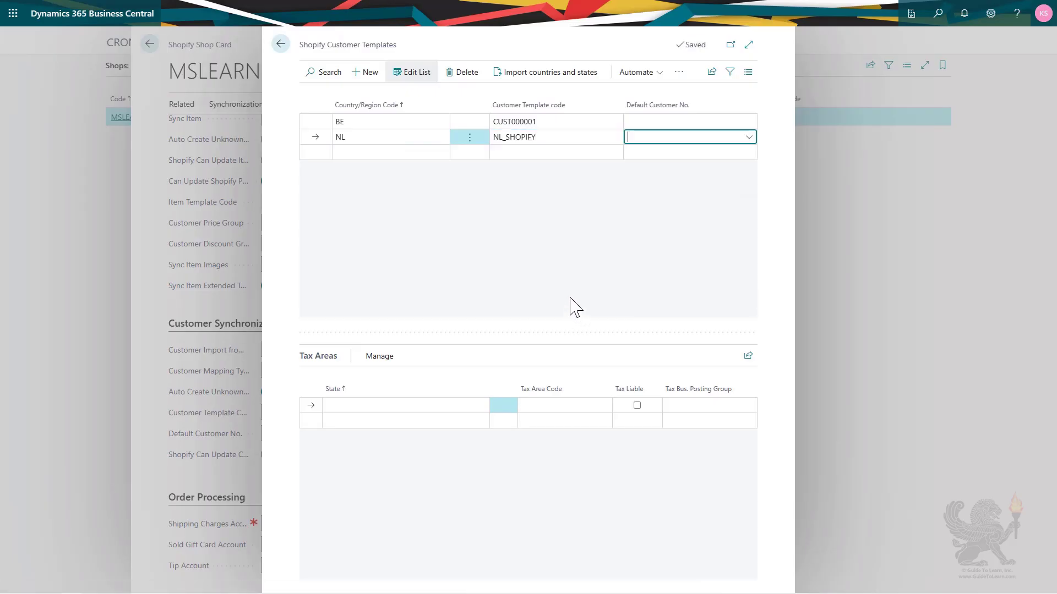